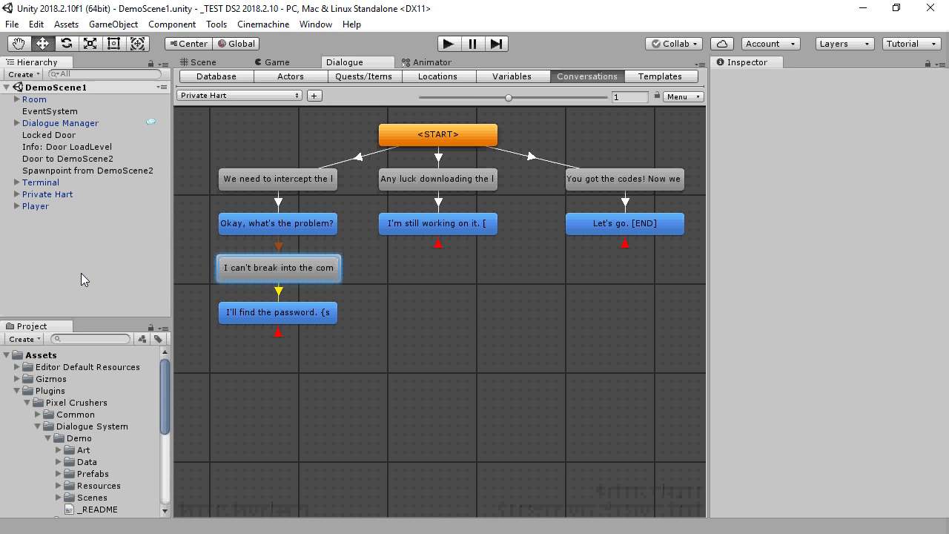
{"action": "left_click", "coordinate": [259, 269]}
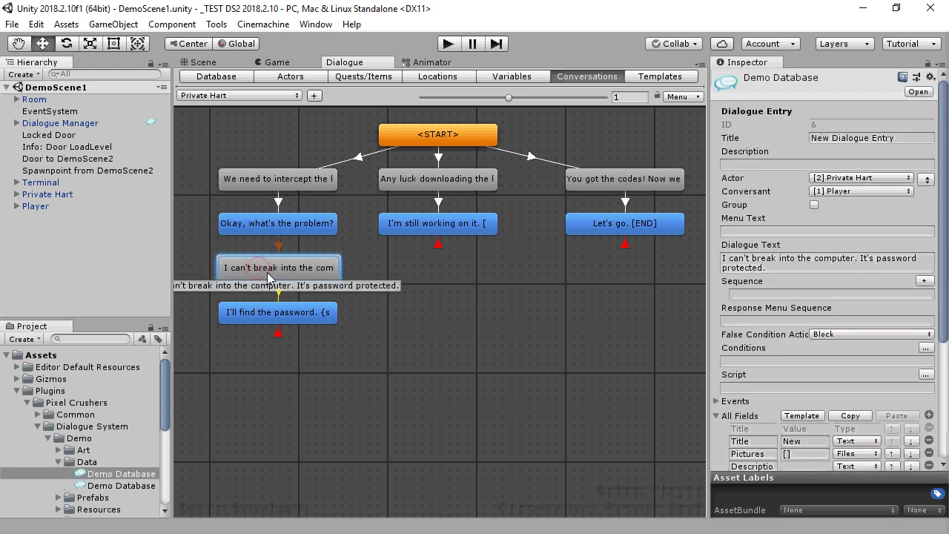
{"action": "left_click", "coordinate": [780, 294]}
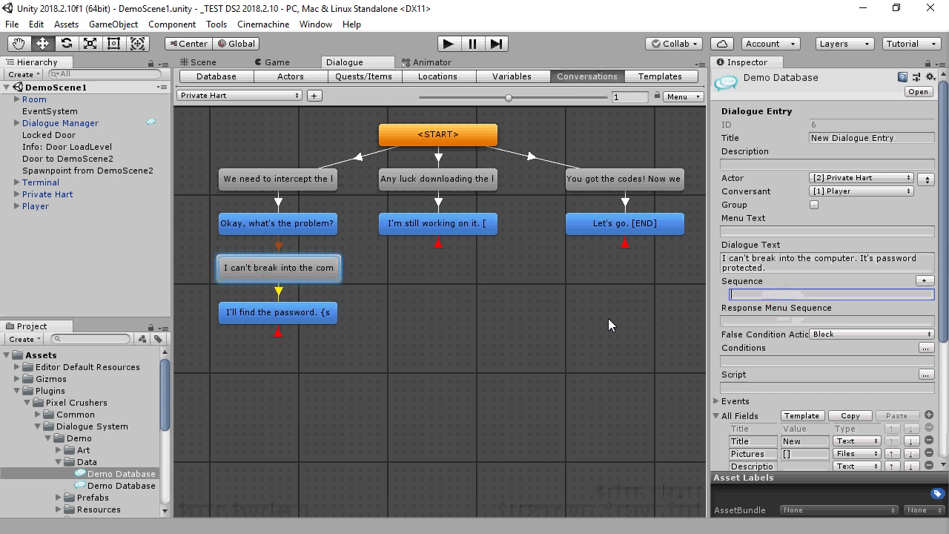
{"action": "type", "text": "AudioWait(xx"}
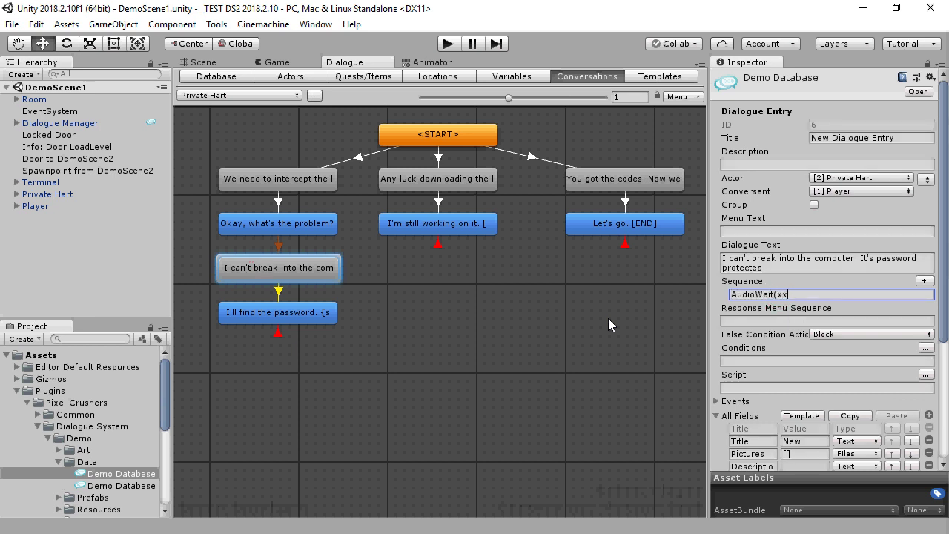
{"action": "type", "text": "xx)"}
{"action": "key", "text": "BackSpace"}
{"action": "key", "text": "BackSpace"}
{"action": "key", "text": "BackSpace"}
{"action": "key", "text": "BackSpace"}
{"action": "key", "text": "BackSpace"}
{"action": "key", "text": "BackSpace"}
{"action": "key", "text": "BackSpace"}
{"action": "key", "text": "BackSpace"}
{"action": "key", "text": "BackSpace"}
{"action": "key", "text": "BackSpace"}
{"action": "key", "text": "BackSpace"}
{"action": "key", "text": "BackSpace"}
{"action": "key", "text": "BackSpace"}
{"action": "key", "text": "BackSpace"}
{"action": "key", "text": "BackSpace"}
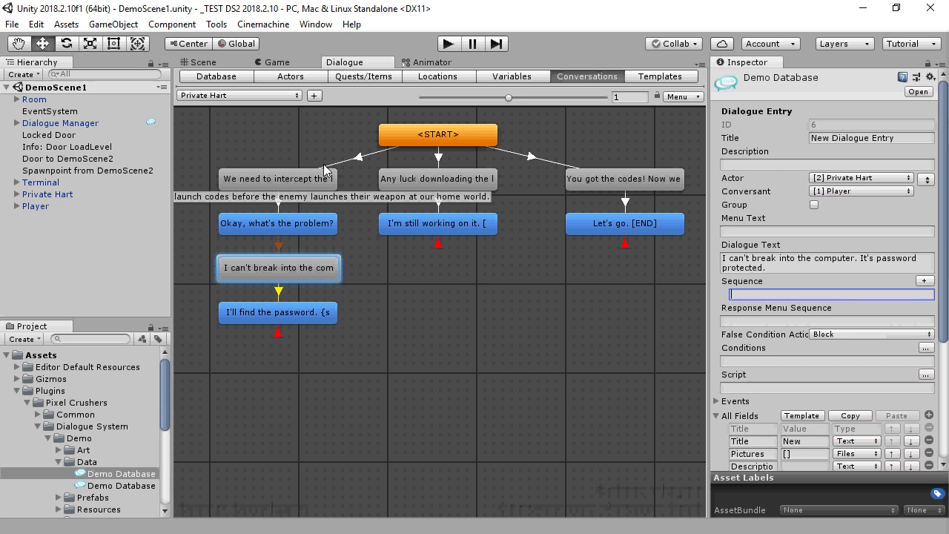
Step: Export the database's conversations as a voiceover script, overwriting the existing Voiceover.csv in Assets
{"action": "left_click", "coordinate": [210, 77]}
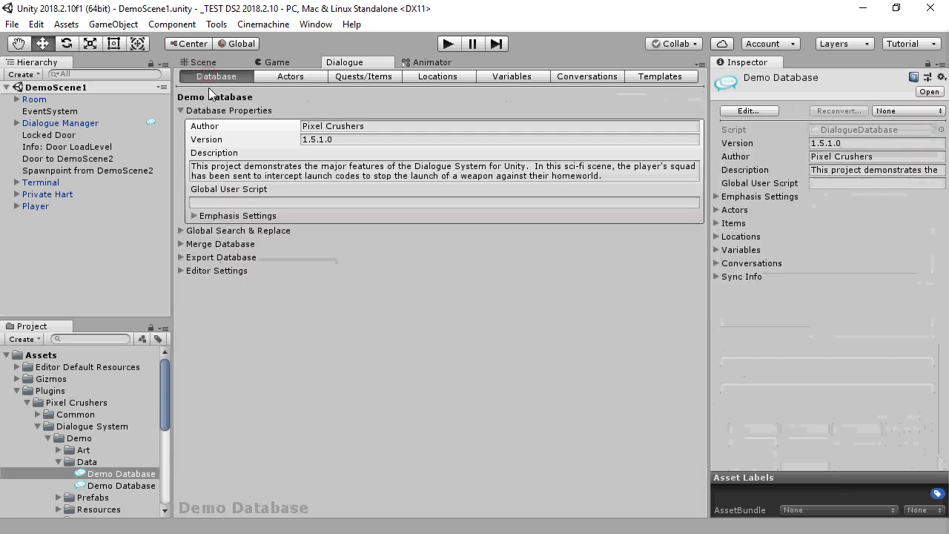
{"action": "left_click", "coordinate": [180, 257]}
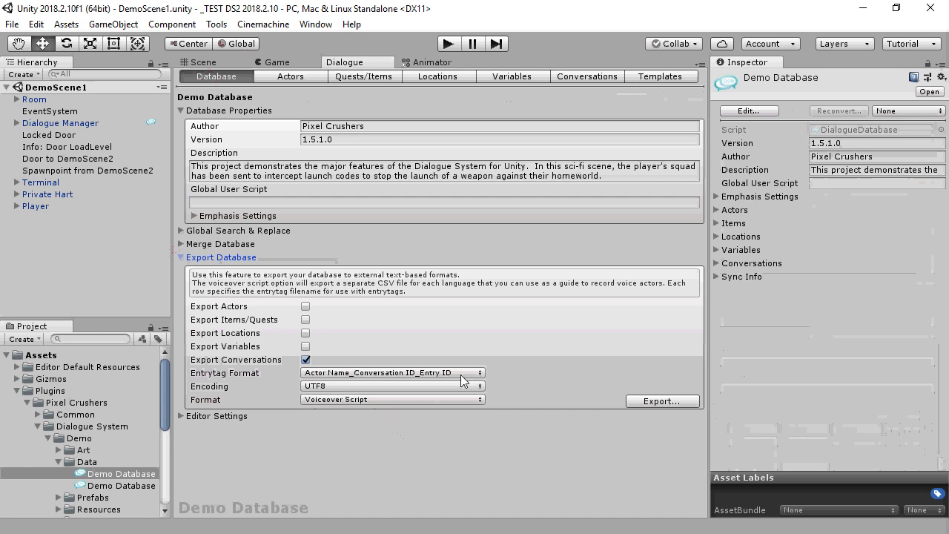
{"action": "left_click", "coordinate": [674, 404]}
{"action": "double_click", "coordinate": [285, 291]}
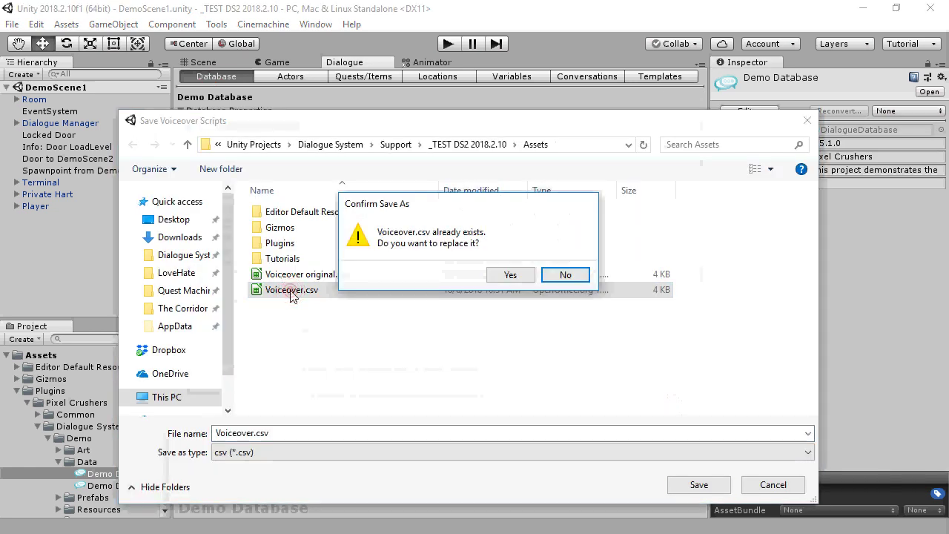
{"action": "left_click", "coordinate": [567, 275]}
{"action": "left_click", "coordinate": [567, 303]}
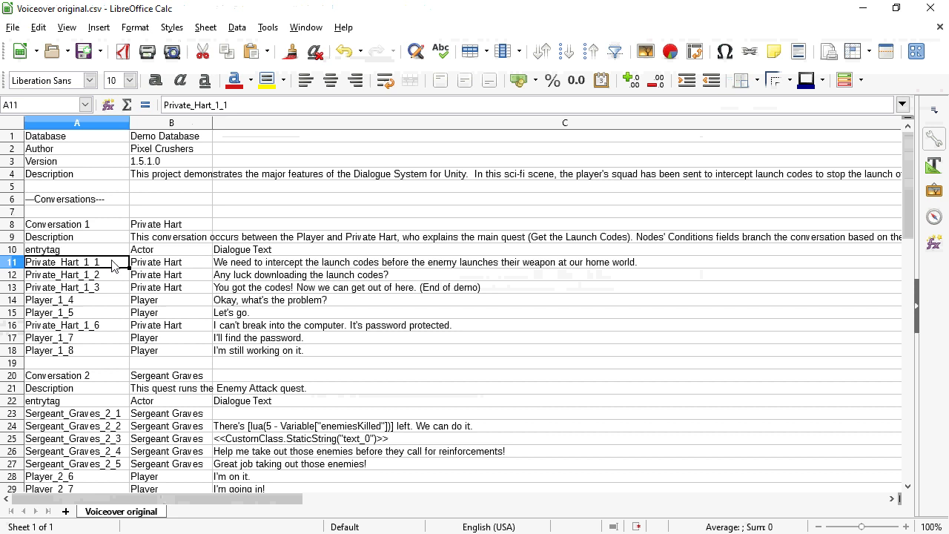
Step: Check the actor listed for the first entrytag row, Private_Hart_1_1, in the Calc sheet
{"action": "left_click", "coordinate": [177, 264]}
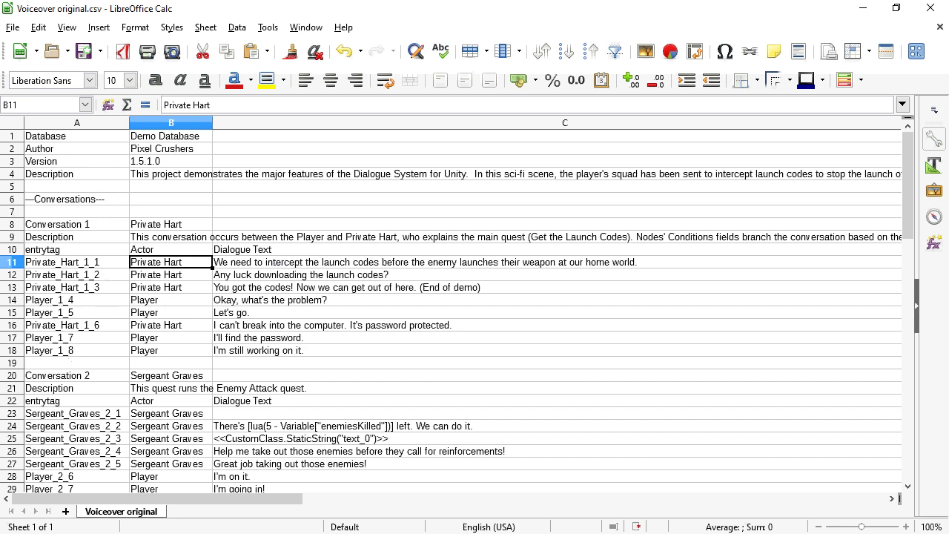
Step: Back in Unity, select the Private_Hart_1_1 voice clip in the demo's Resources folder
{"action": "key", "text": "alt+Tab"}
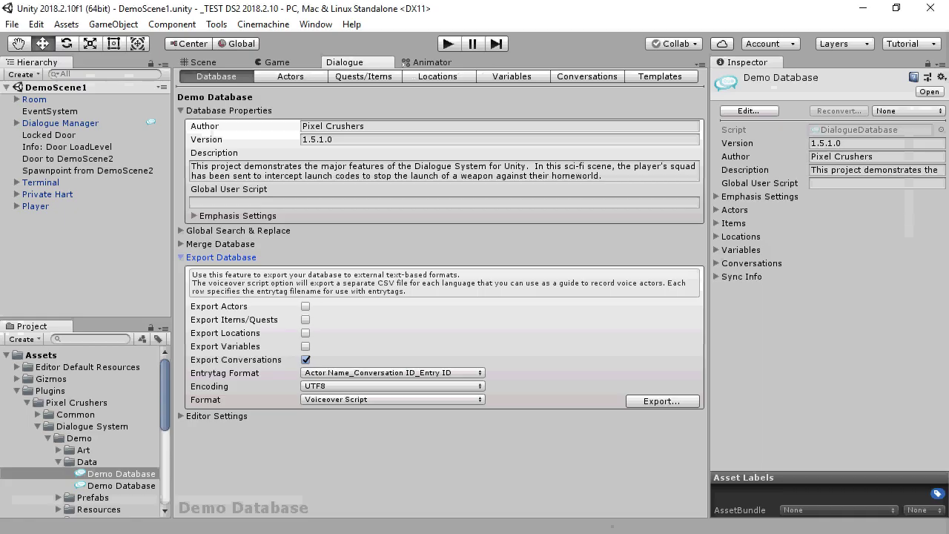
{"action": "mouse_move", "coordinate": [166, 381]}
{"action": "left_mouse_down"}
{"action": "mouse_move", "coordinate": [167, 445]}
{"action": "mouse_move", "coordinate": [158, 387]}
{"action": "left_mouse_up"}
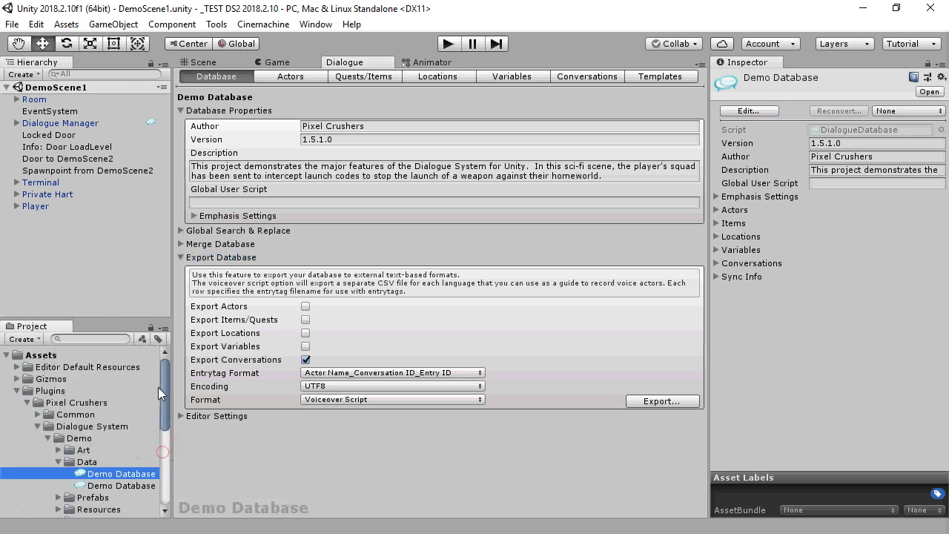
{"action": "scroll", "coordinate": [152, 411], "scroll_direction": "down", "scroll_amount": 1}
{"action": "left_click", "coordinate": [58, 493]}
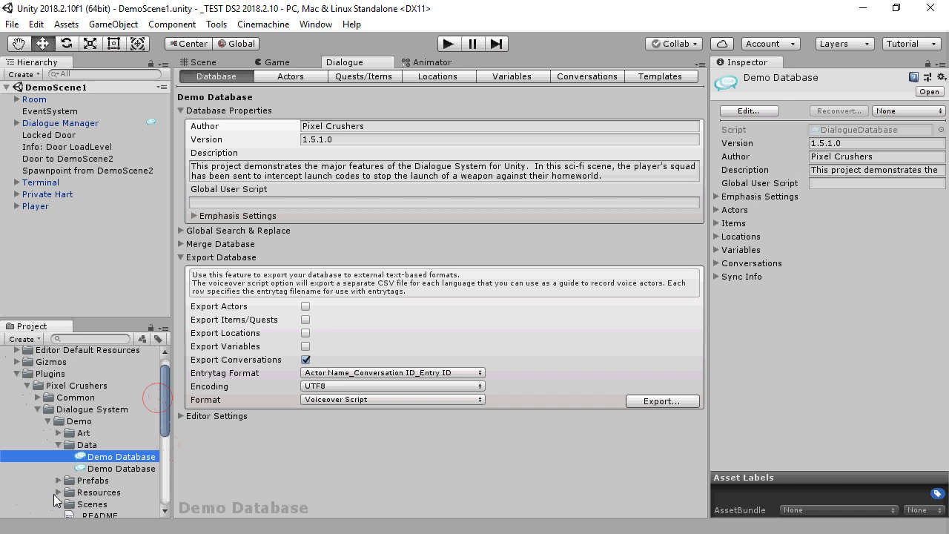
{"action": "left_click_drag", "start_coordinate": [168, 399], "coordinate": [166, 429]}
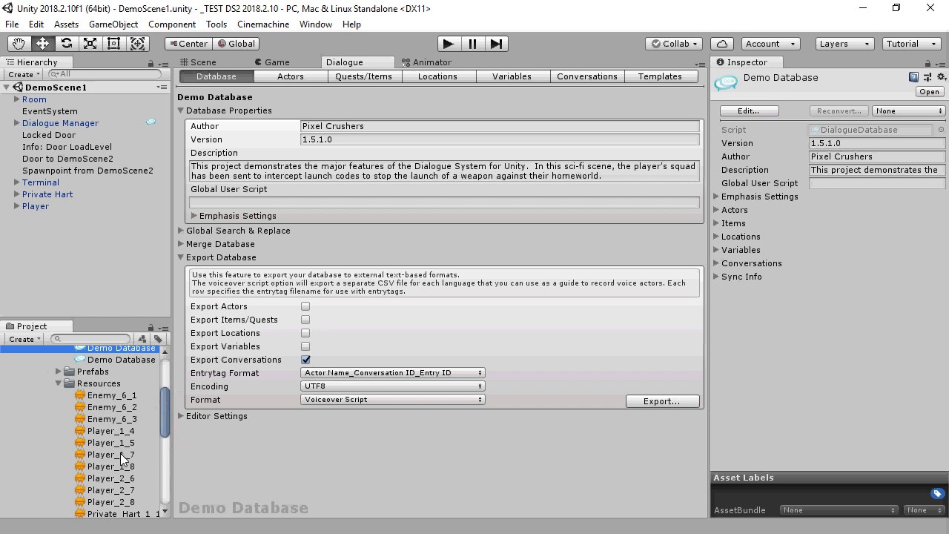
{"action": "left_click_drag", "start_coordinate": [164, 428], "coordinate": [164, 455]}
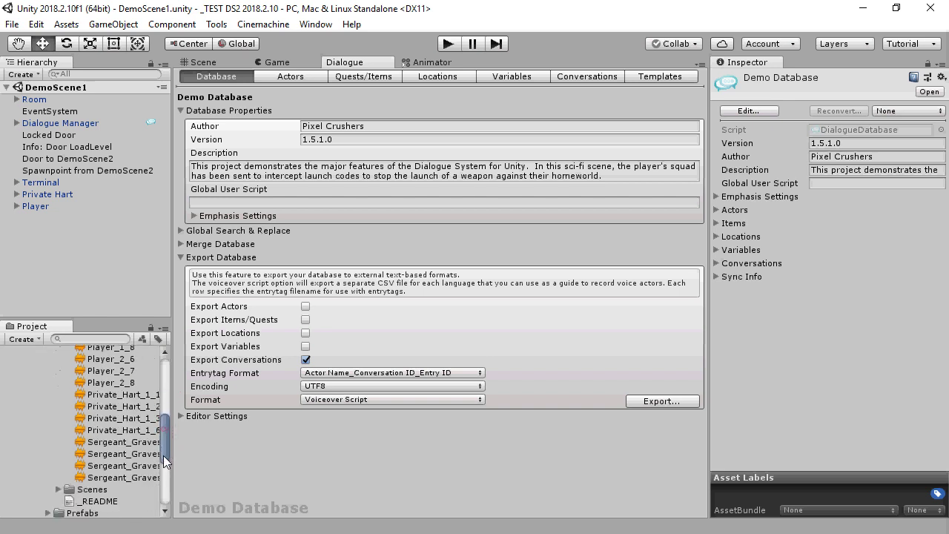
{"action": "left_click", "coordinate": [121, 397]}
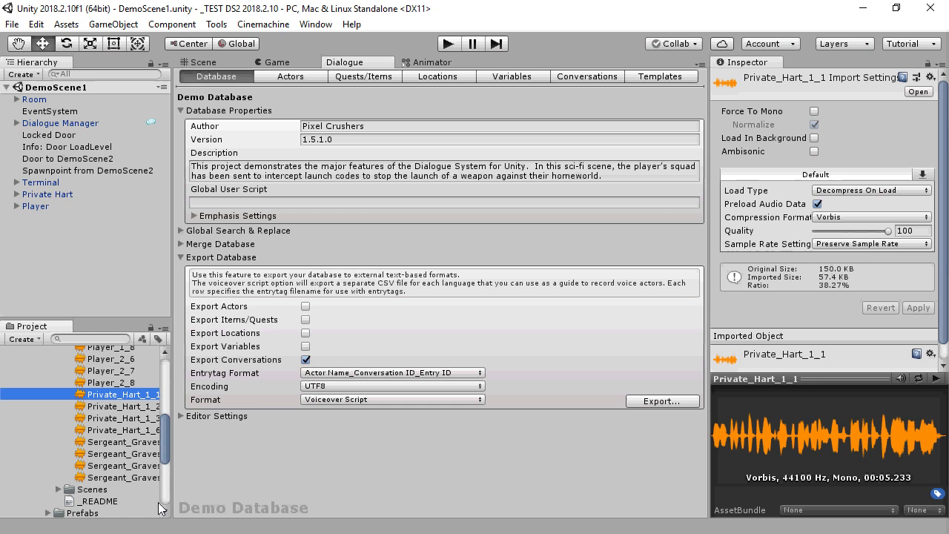
Step: Set the 'I can't break into the computer' entry's Sequence to AudioWait(Private_Hart_1_1)
{"action": "left_click", "coordinate": [605, 75]}
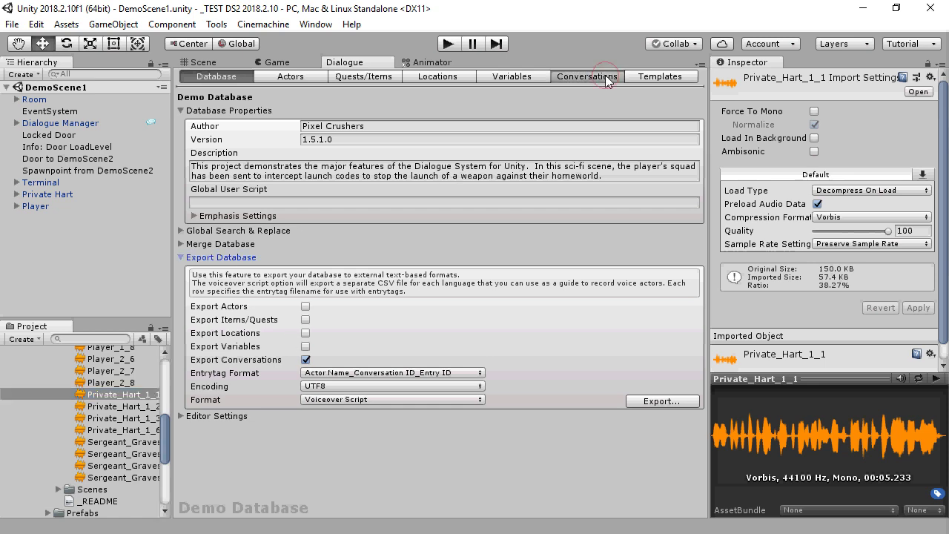
{"action": "left_click", "coordinate": [294, 276]}
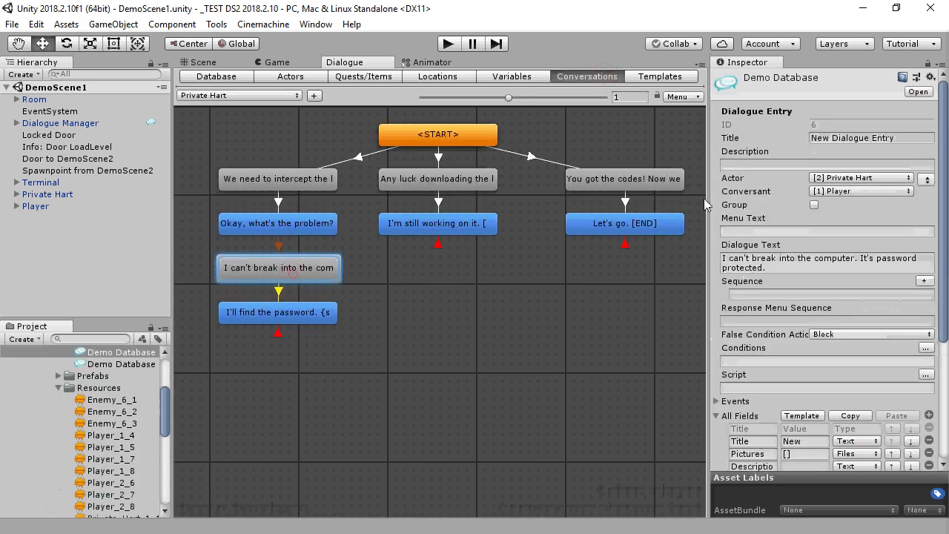
{"action": "left_click", "coordinate": [775, 294]}
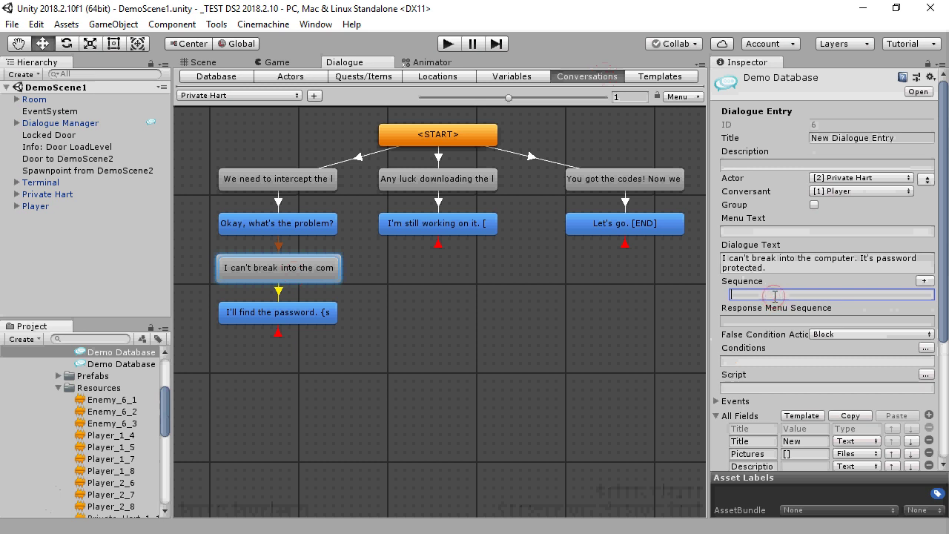
{"action": "type", "text": "AudioWaiti"}
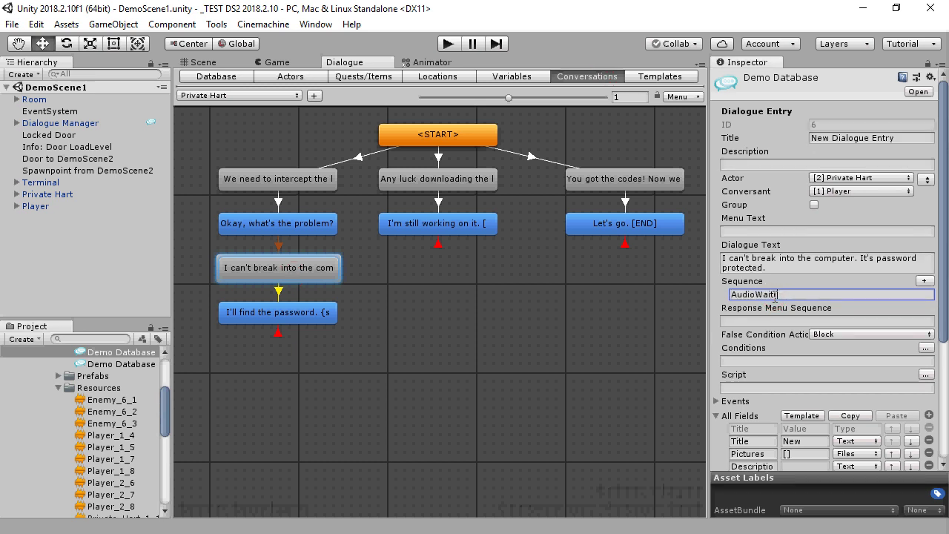
{"action": "type", "text": "Private_Hart_1_1)"}
Step: Review the Dialogue Manager's Entrytag Format options, keeping the current format
{"action": "left_click", "coordinate": [52, 123]}
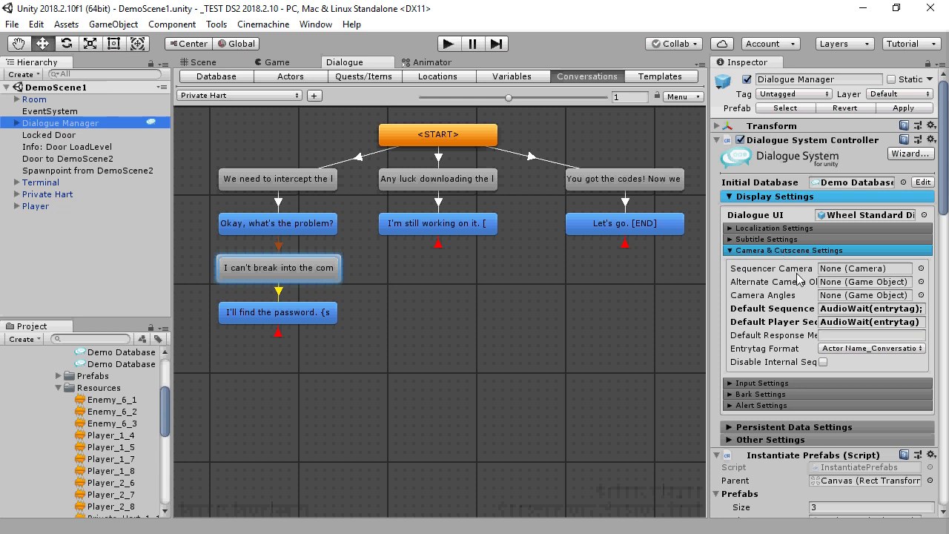
{"action": "left_click", "coordinate": [841, 348]}
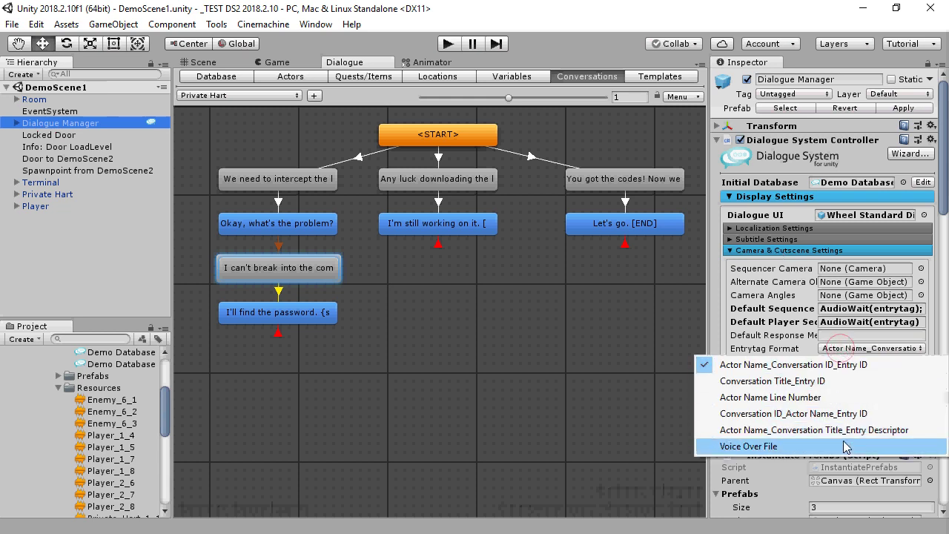
{"action": "left_click", "coordinate": [823, 364]}
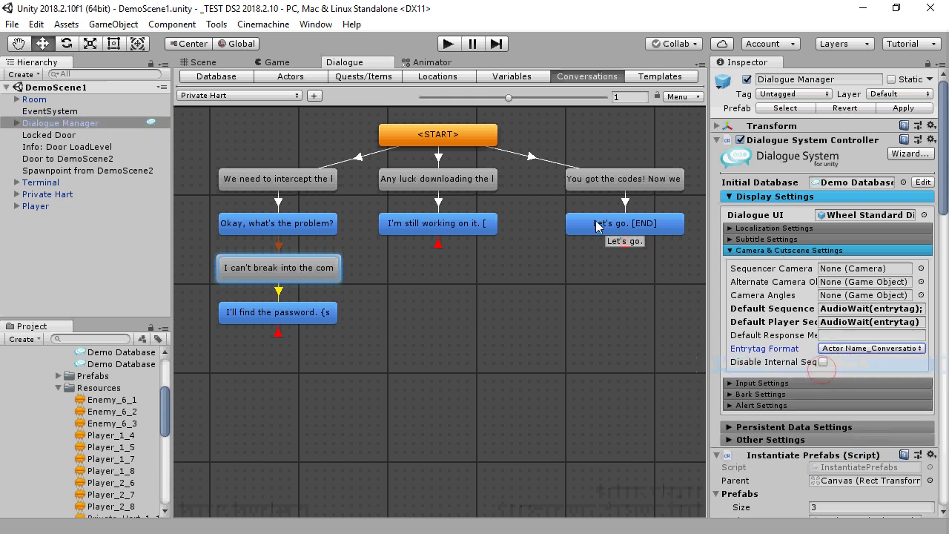
Step: Change the entry's Sequence to AudioWait(entrytag) and reselect the Dialogue Manager
{"action": "left_click", "coordinate": [293, 268]}
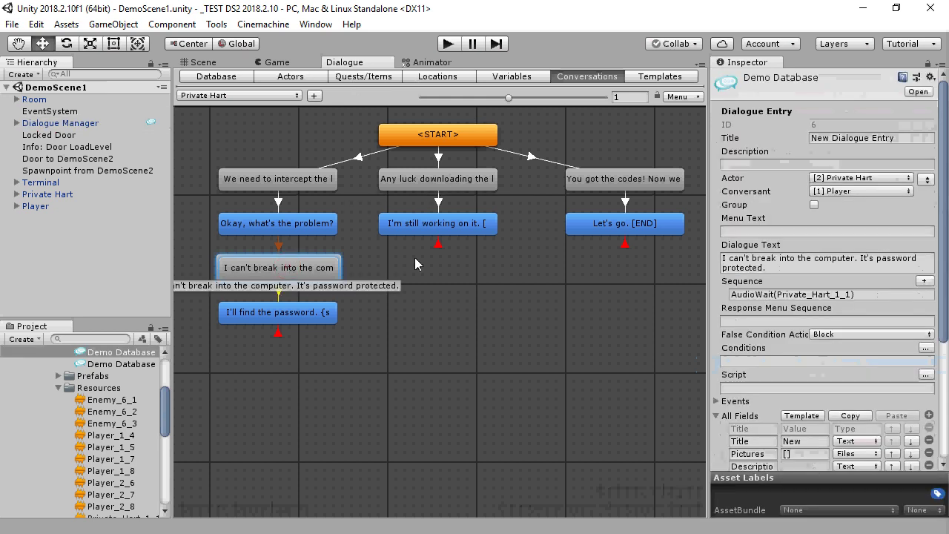
{"action": "left_click", "coordinate": [876, 294]}
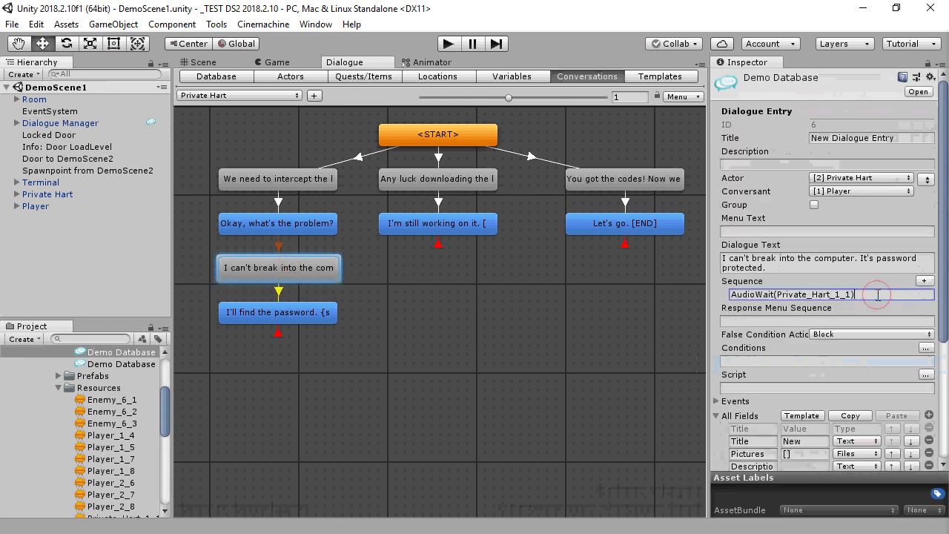
{"action": "double_click", "coordinate": [776, 294]}
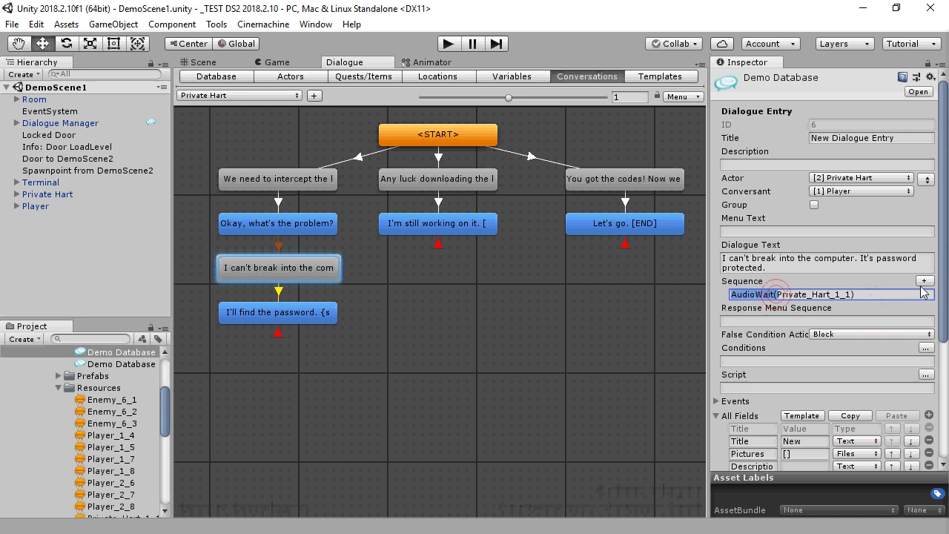
{"action": "left_click", "coordinate": [923, 293]}
{"action": "key", "text": "ctrl+shift+Left"}
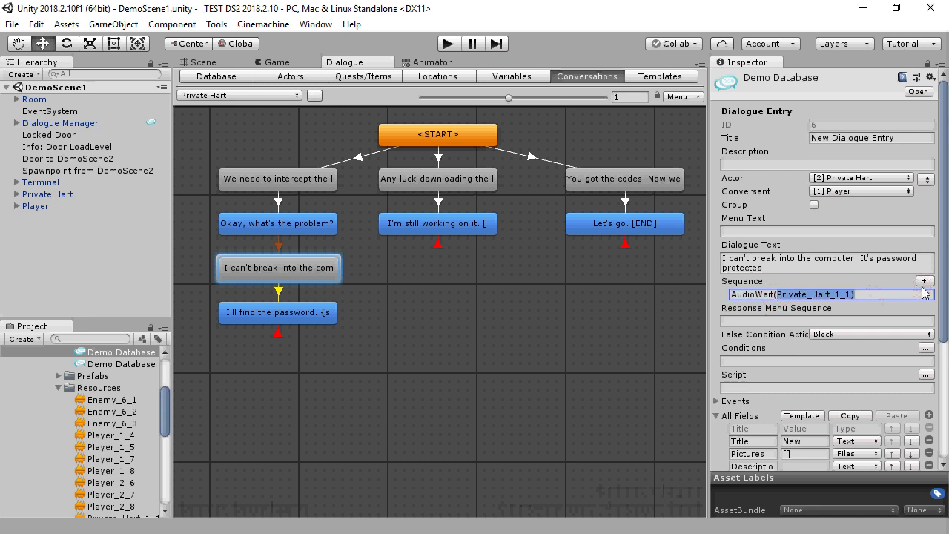
{"action": "type", "text": "entrytag)"}
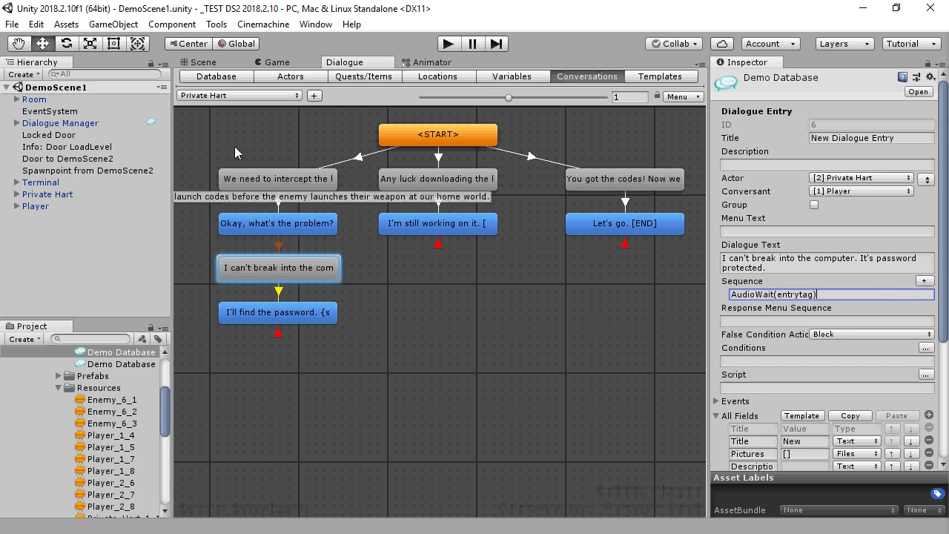
{"action": "left_click", "coordinate": [65, 123]}
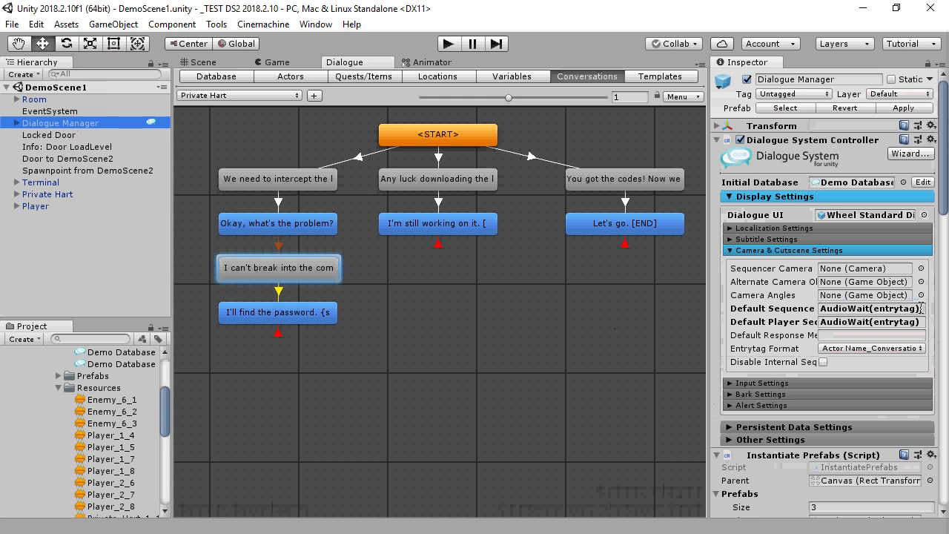
Step: Delete all text from the 'I can't break into the computer' entry's Sequence field
{"action": "left_click", "coordinate": [294, 266]}
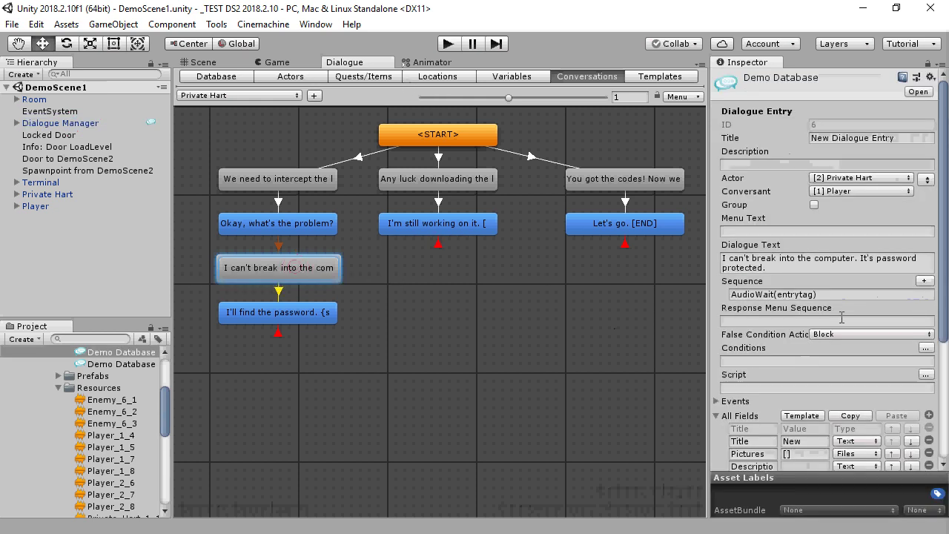
{"action": "left_click", "coordinate": [850, 295]}
{"action": "key", "text": "BackSpace"}
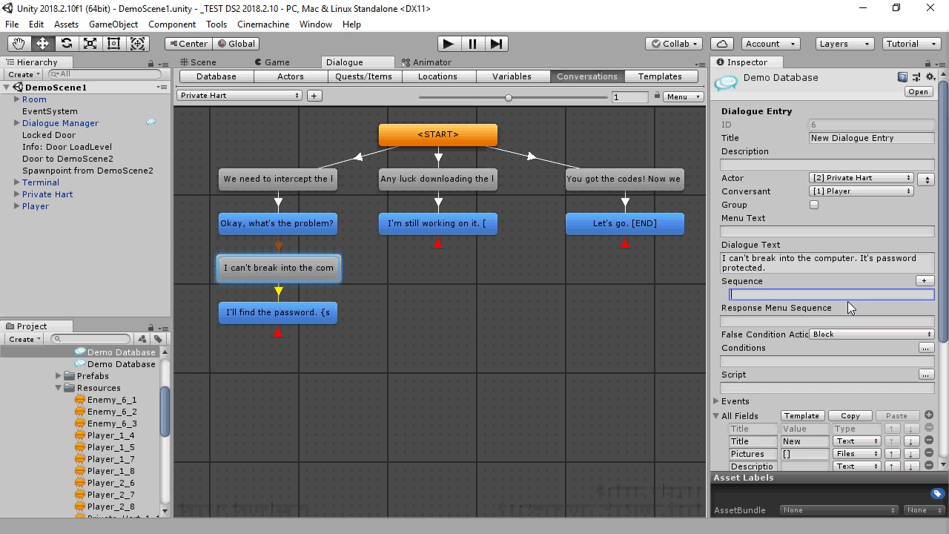
Step: Add a Localization-type field named fr to the entry, then return to the Dialogue Manager
{"action": "left_click", "coordinate": [943, 323]}
{"action": "left_click_drag", "start_coordinate": [943, 324], "coordinate": [943, 449]}
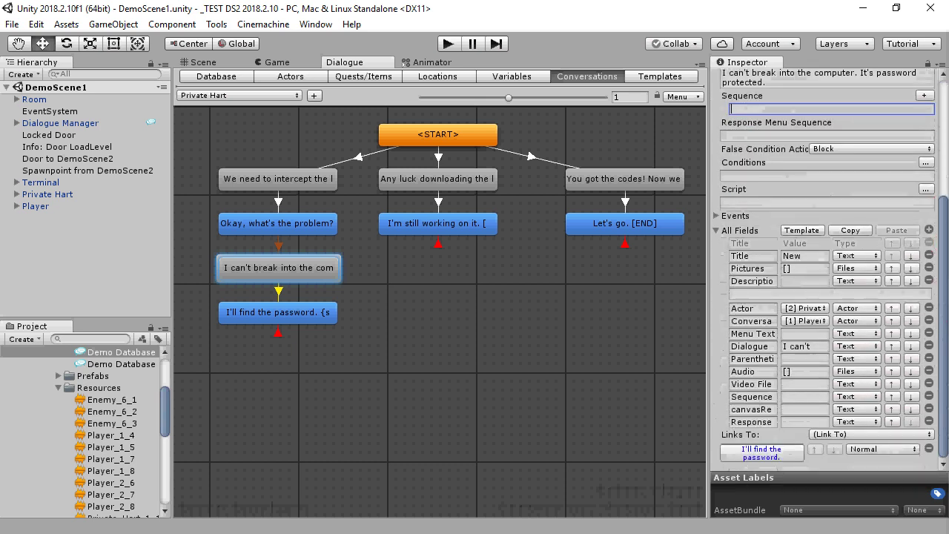
{"action": "left_click", "coordinate": [927, 229]}
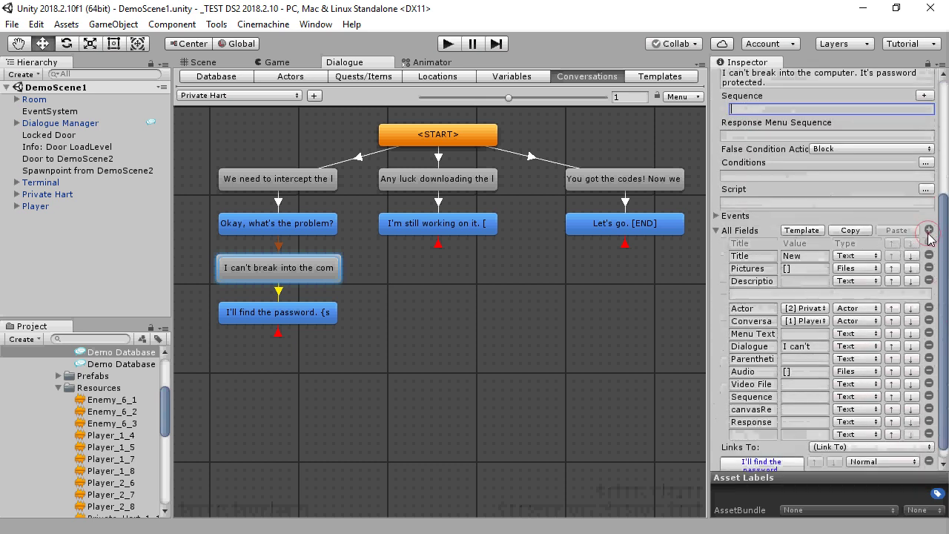
{"action": "left_click", "coordinate": [749, 435]}
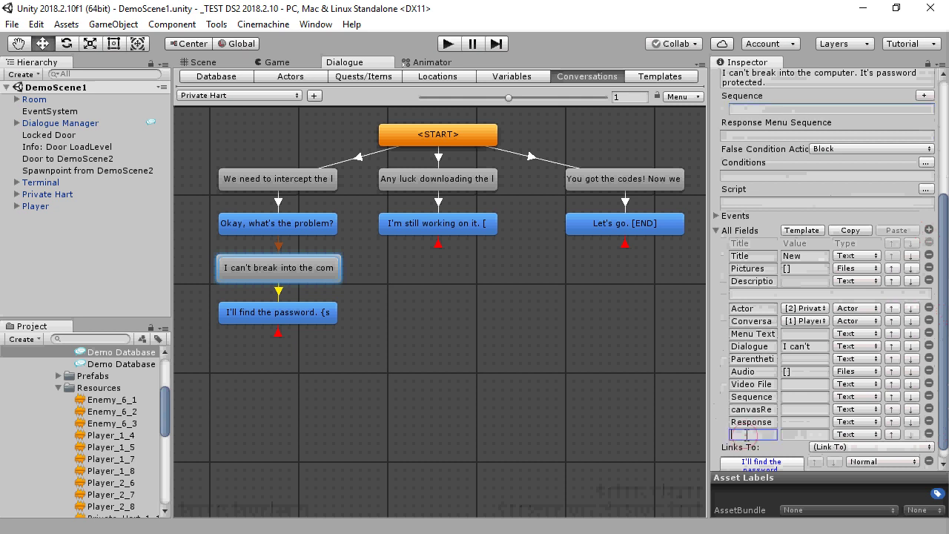
{"action": "type", "text": "fr"}
{"action": "left_click", "coordinate": [857, 435]}
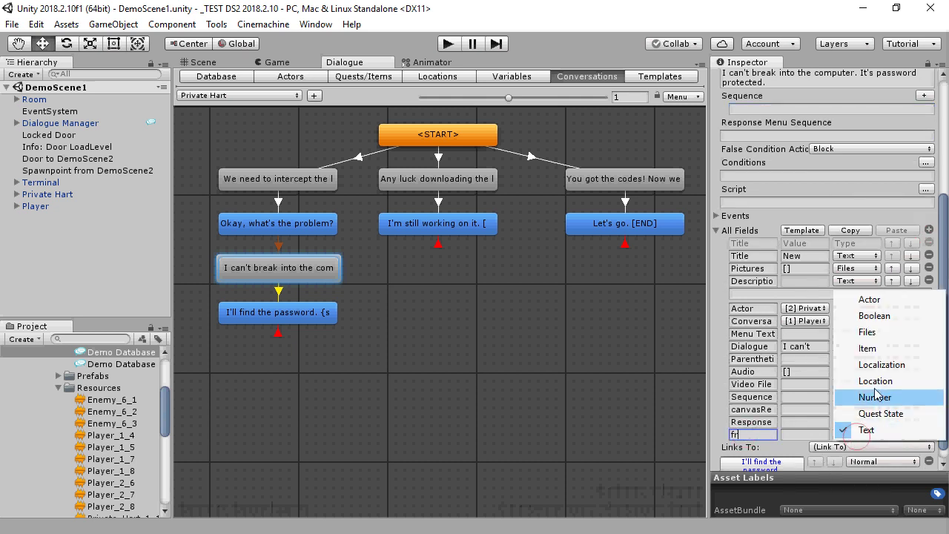
{"action": "left_click", "coordinate": [879, 369]}
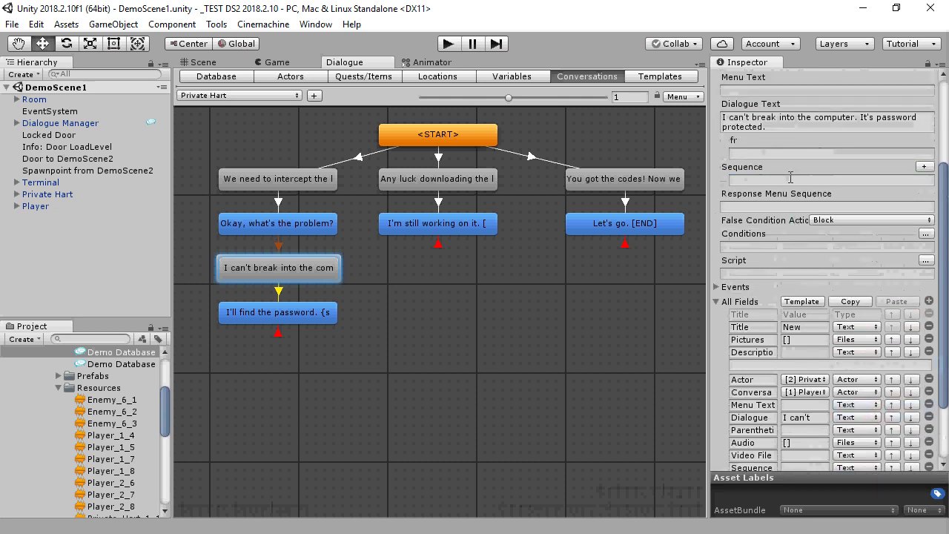
{"action": "left_click", "coordinate": [51, 125]}
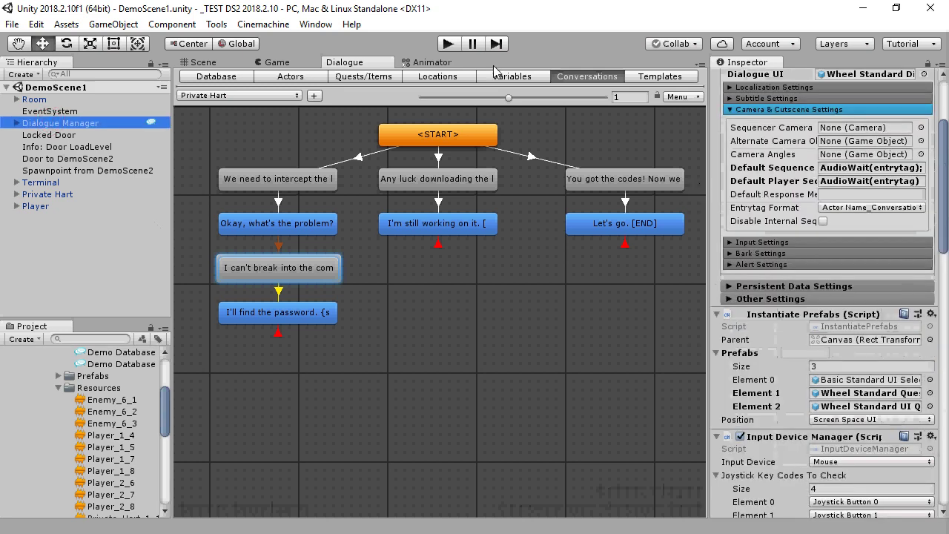
Step: Close the Dialogue editor tab and widen the Inspector
{"action": "right_click", "coordinate": [361, 65]}
{"action": "left_click", "coordinate": [404, 87]}
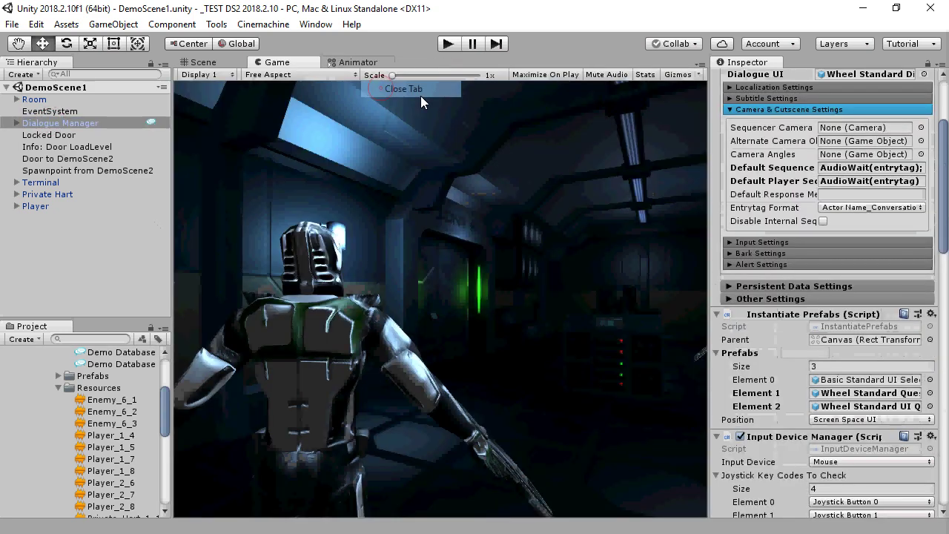
{"action": "left_click_drag", "start_coordinate": [709, 212], "coordinate": [635, 212]}
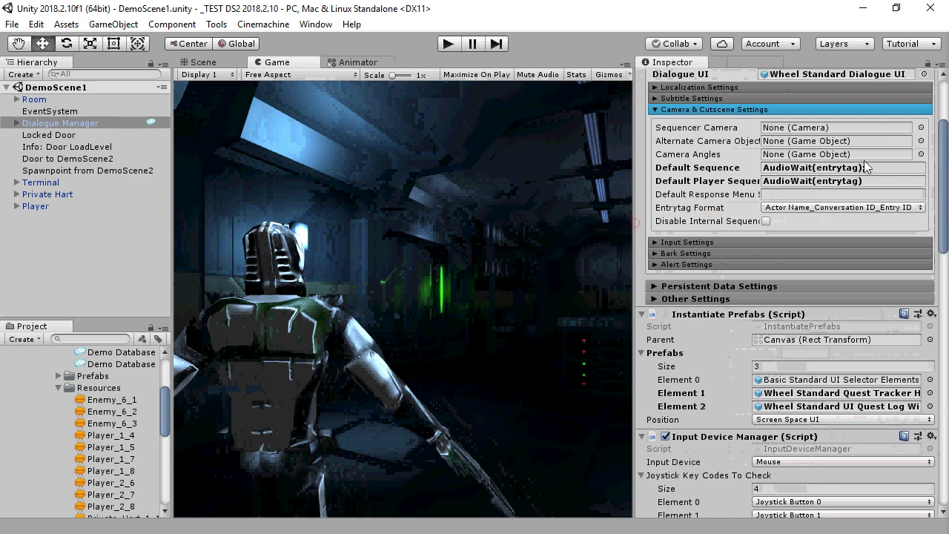
Step: Change Default Sequence and Default Player Sequence to AudioWait(entrytaglocal)
{"action": "left_click", "coordinate": [852, 167]}
{"action": "left_click", "coordinate": [858, 167]}
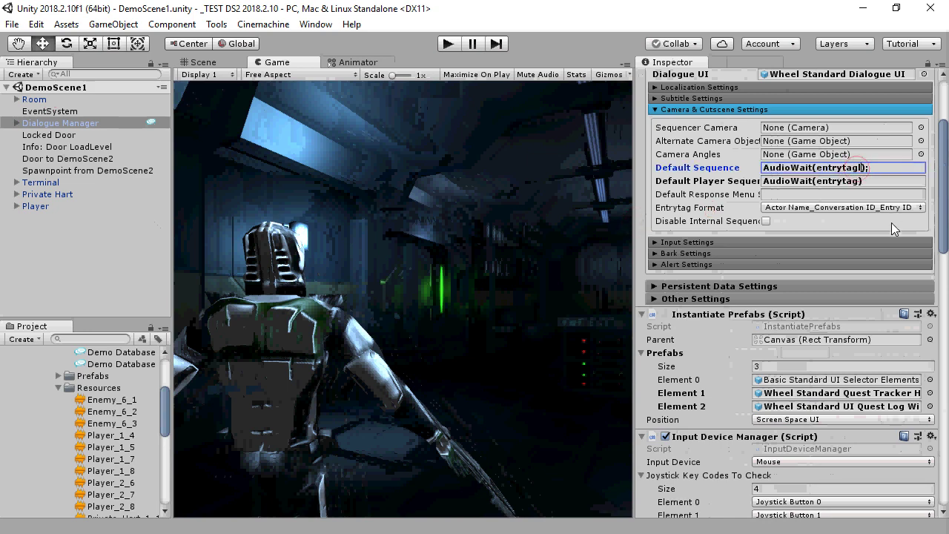
{"action": "type", "text": "local"}
{"action": "left_click", "coordinate": [860, 181]}
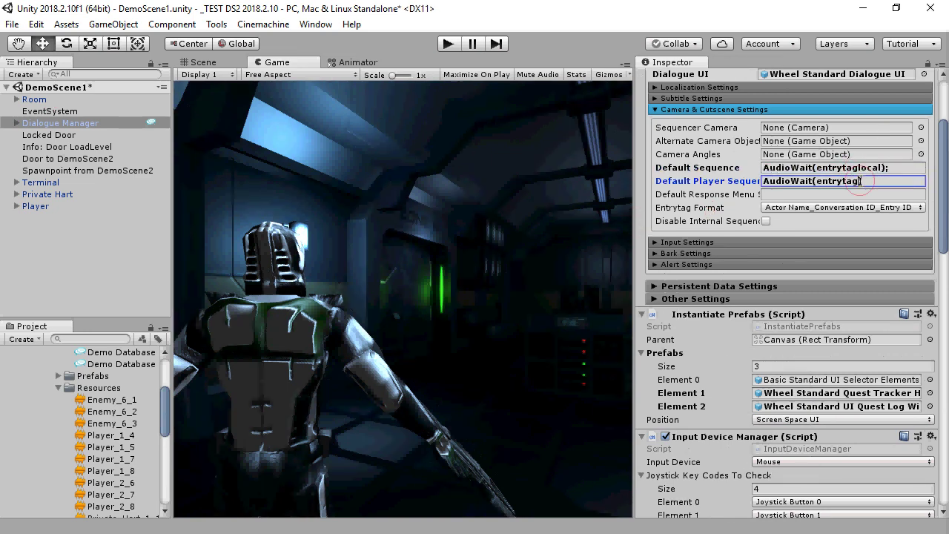
{"action": "key", "text": "Right"}
{"action": "key", "text": "Left"}
{"action": "type", "text": "local"}
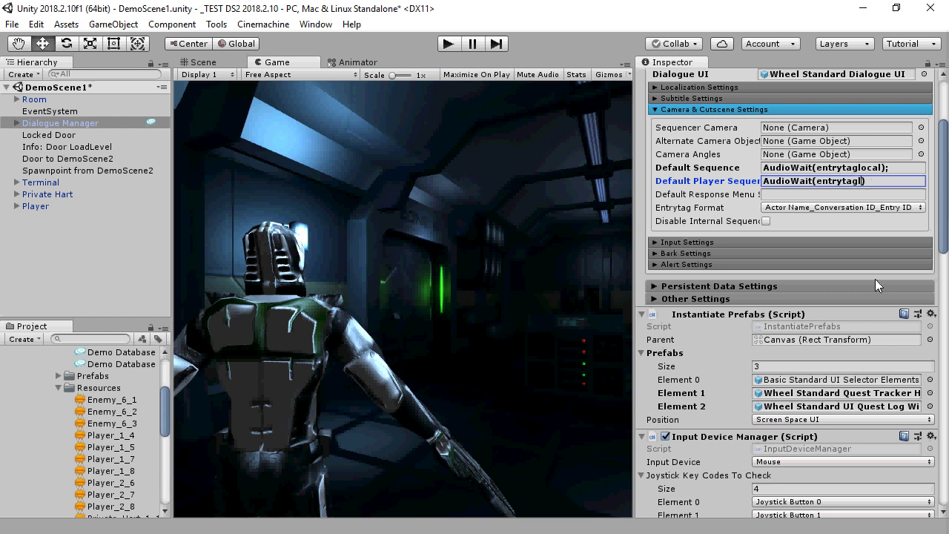